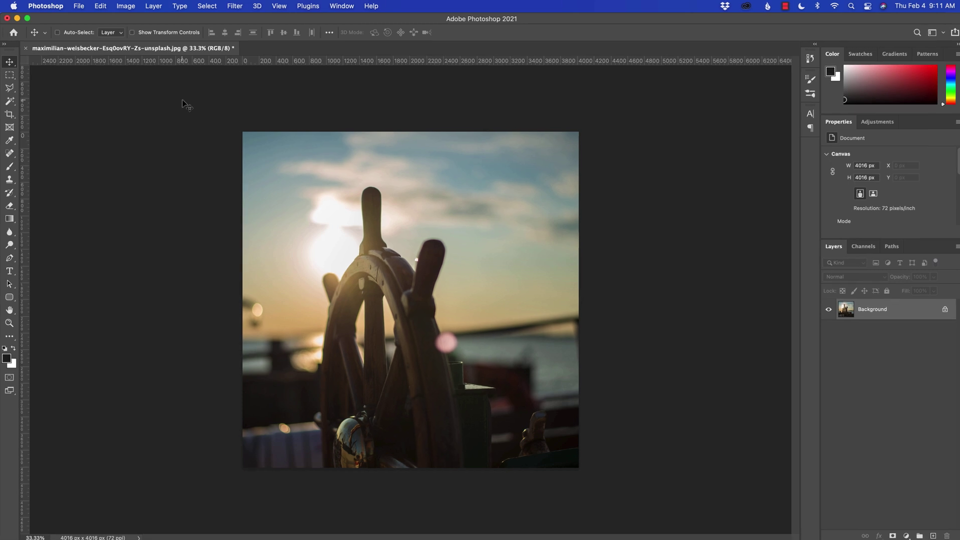
- Open the Image menu over the 4016 × 4016 px ship-wheel photo
{"action": "left_click", "coordinate": [126, 6]}
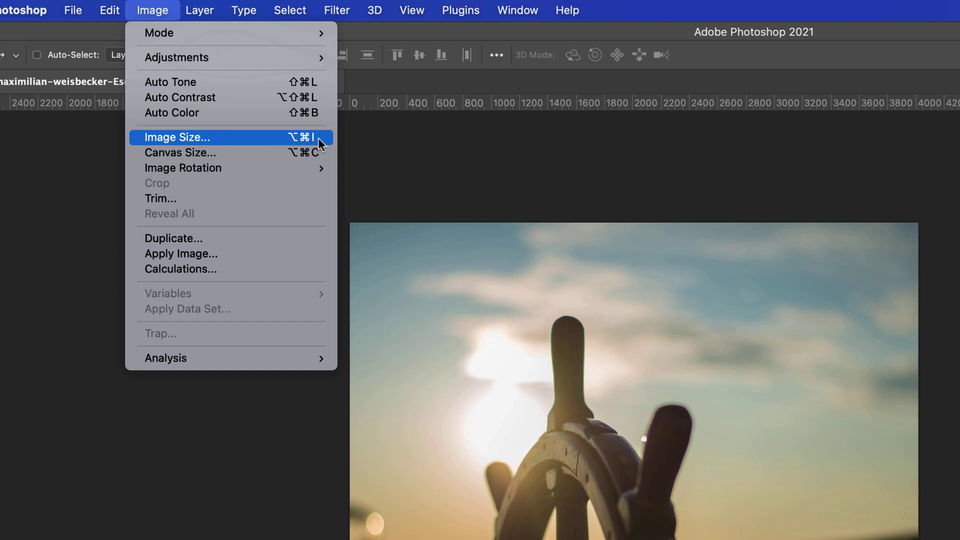
- Open the Image Size dialog, showing 4016 × 4016 px at 46.1M, and reposition it
{"action": "left_click", "coordinate": [155, 11]}
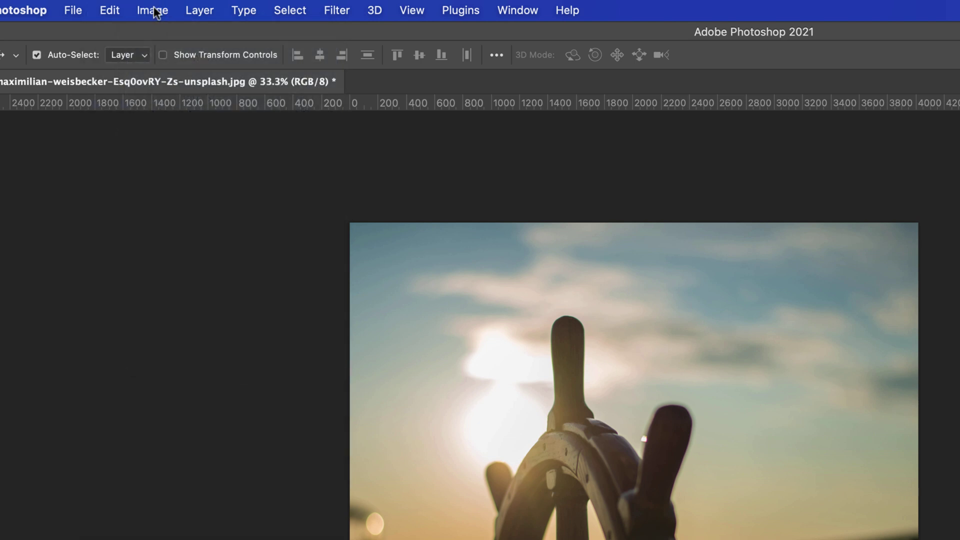
{"action": "key", "text": "super+alt+i"}
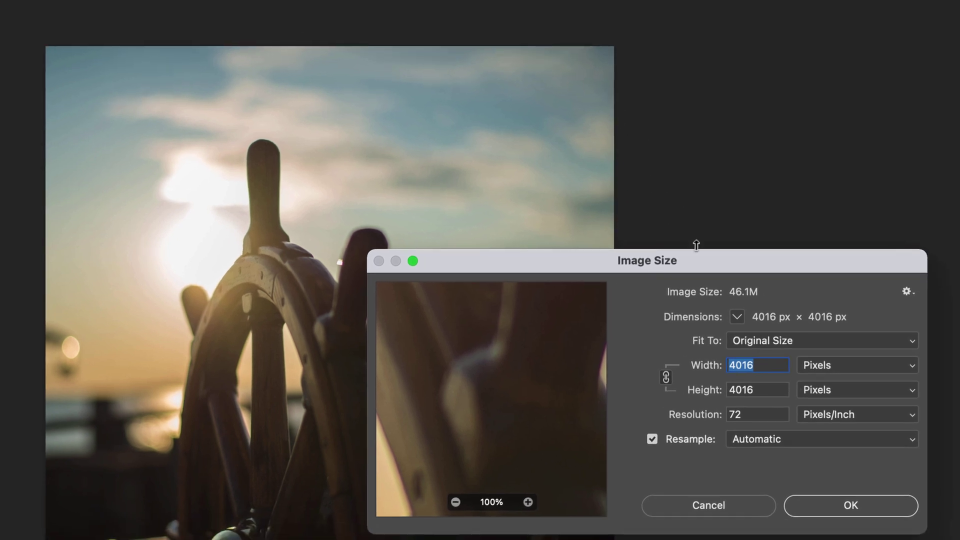
{"action": "left_click_drag", "start_coordinate": [711, 267], "coordinate": [582, 33]}
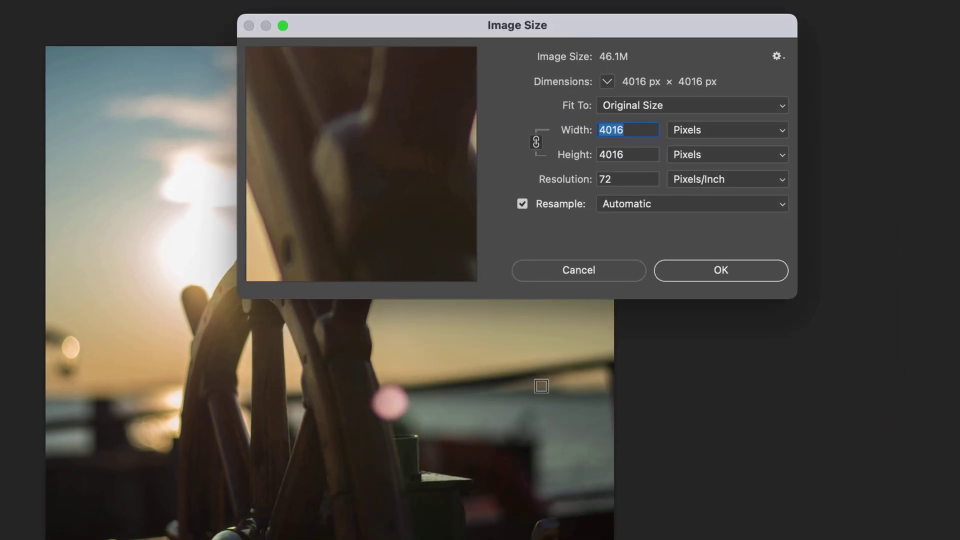
{"action": "left_click_drag", "start_coordinate": [598, 27], "coordinate": [748, 48]}
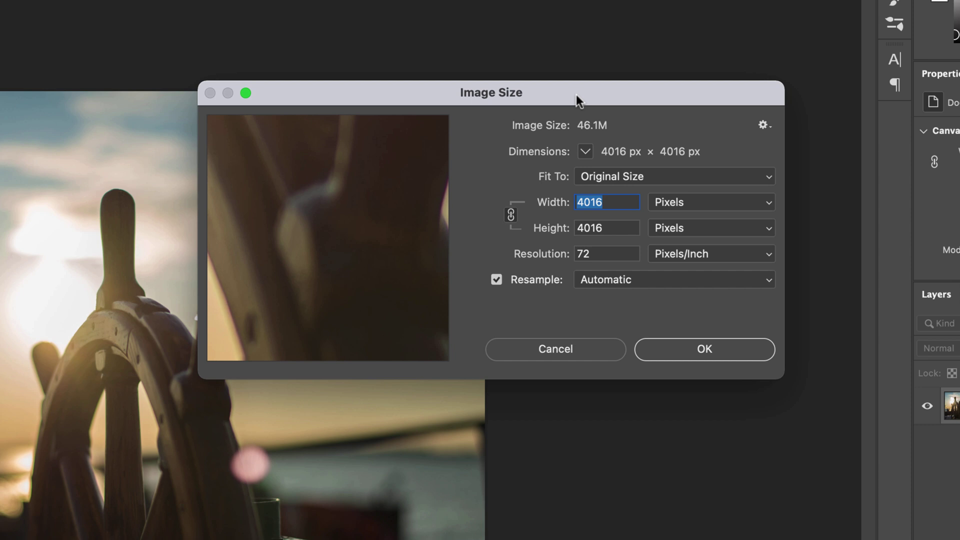
- Enter a width of 2000 px so the image becomes 2000 × 2000 px (11.4M)
{"action": "type", "text": "2000"}
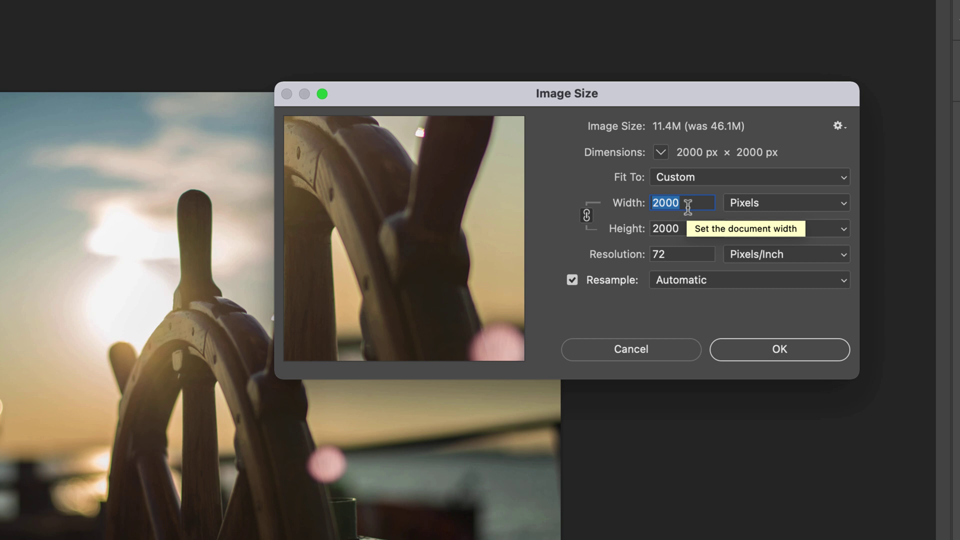
{"action": "left_click", "coordinate": [719, 280]}
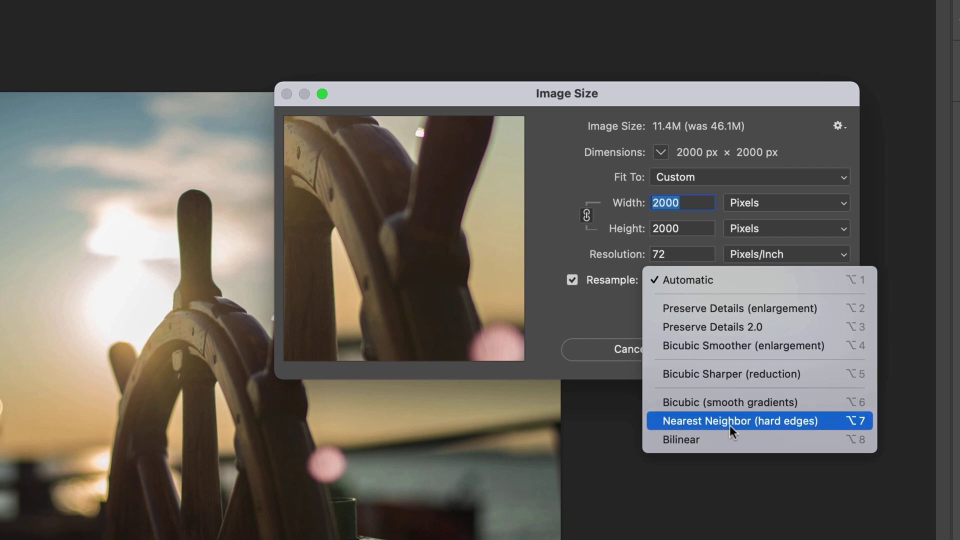
{"action": "left_click", "coordinate": [670, 281]}
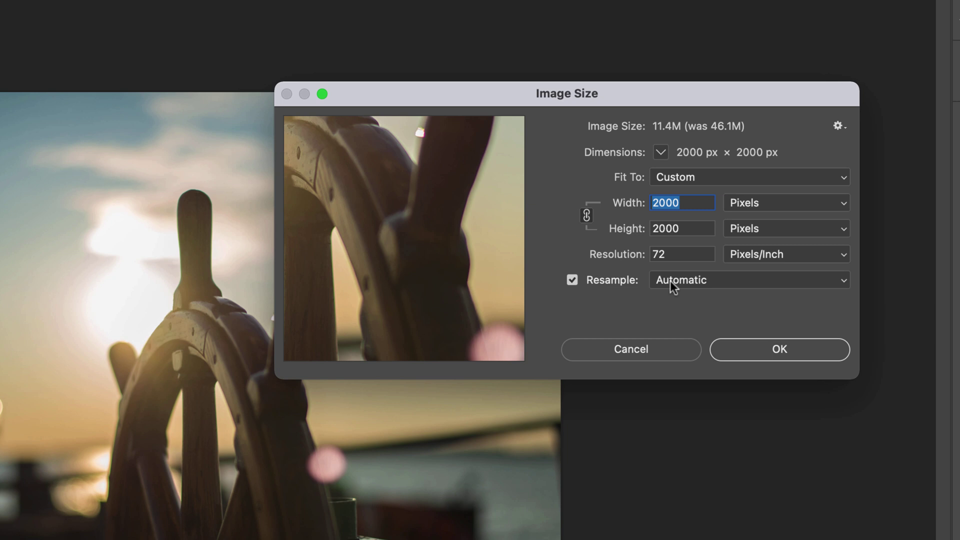
{"action": "left_click_drag", "start_coordinate": [711, 96], "coordinate": [745, 98]}
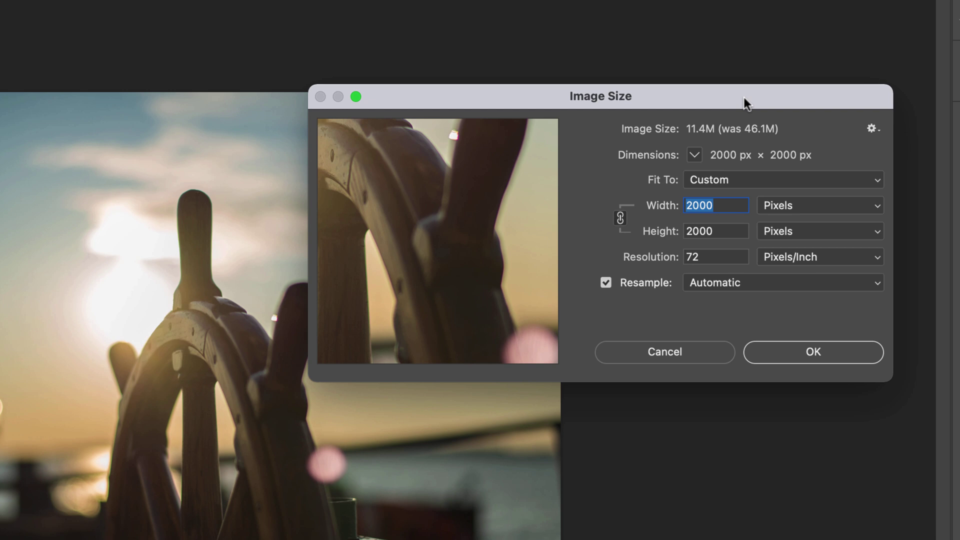
{"action": "type", "text": "1500"}
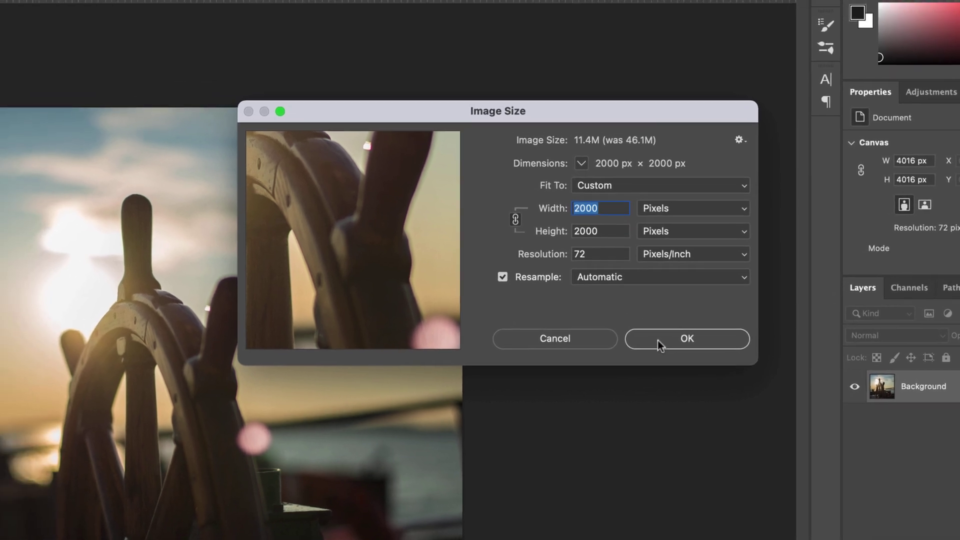
- Apply the 2000 × 2000 px resize to the ship-wheel photo
{"action": "left_click", "coordinate": [615, 334]}
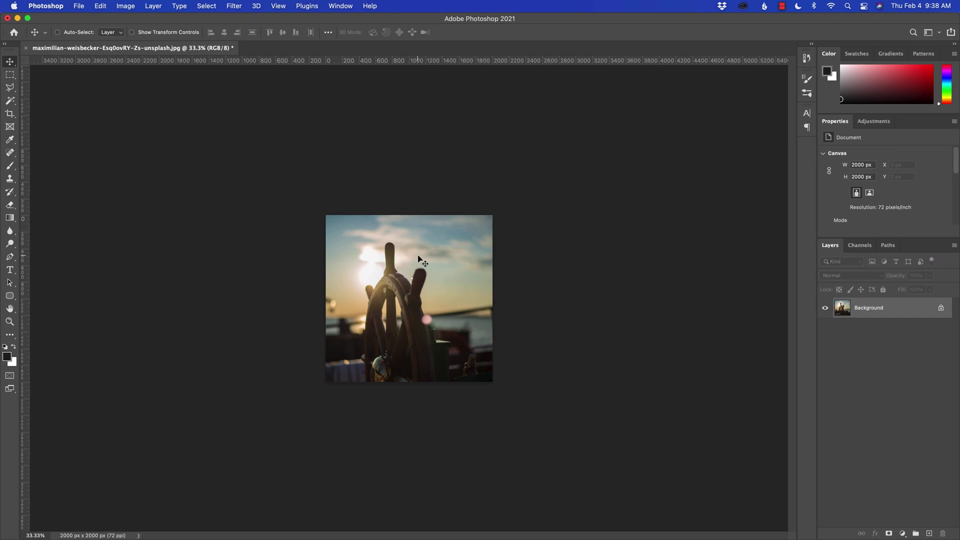
- Undo the resize back to 4016 px, then retry a 2000 px width in Image Size and dismiss it
{"action": "key", "text": "super+z"}
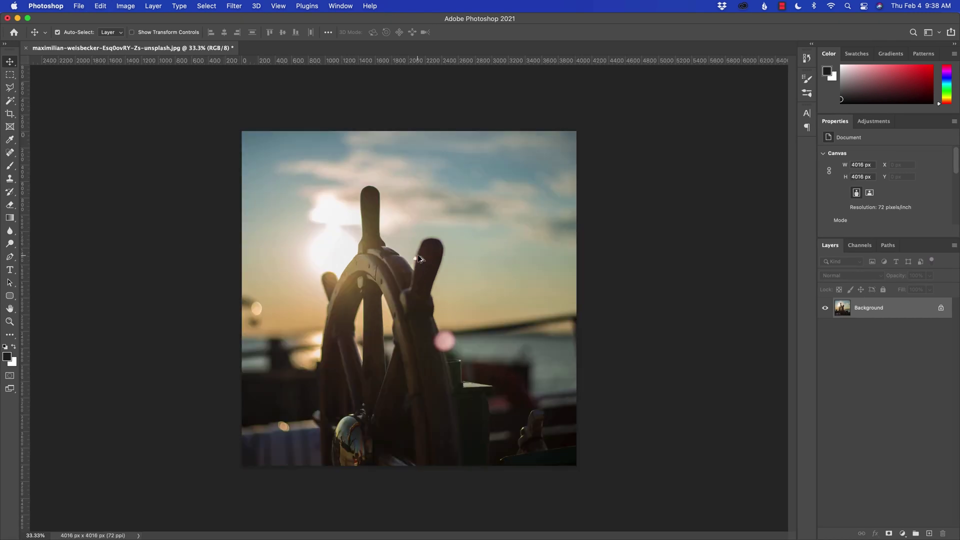
{"action": "key", "text": "super+alt+i"}
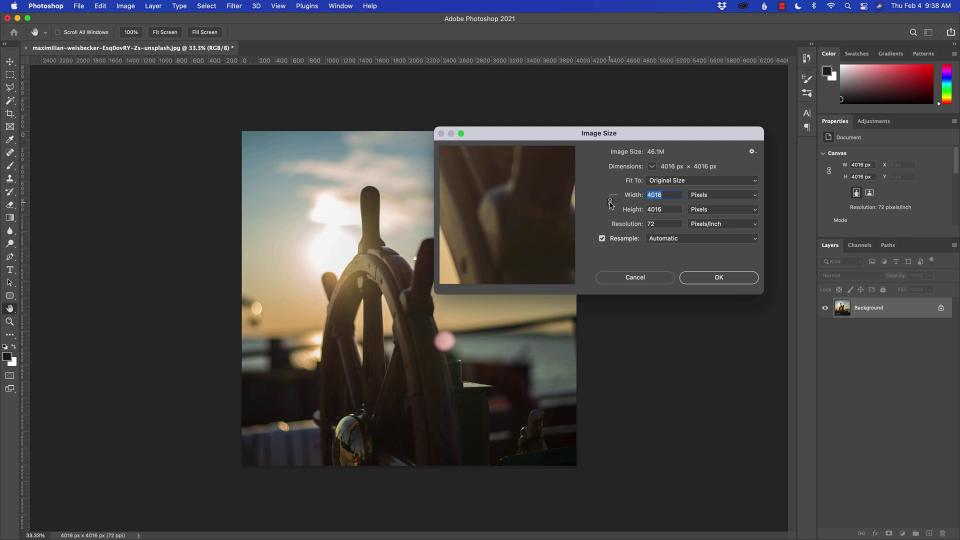
{"action": "type", "text": "2000"}
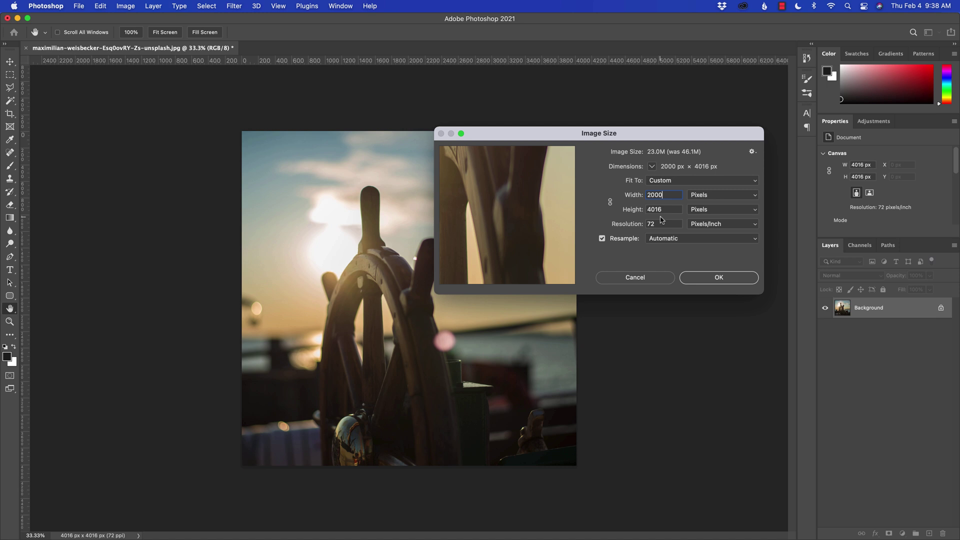
{"action": "key", "text": "Return"}
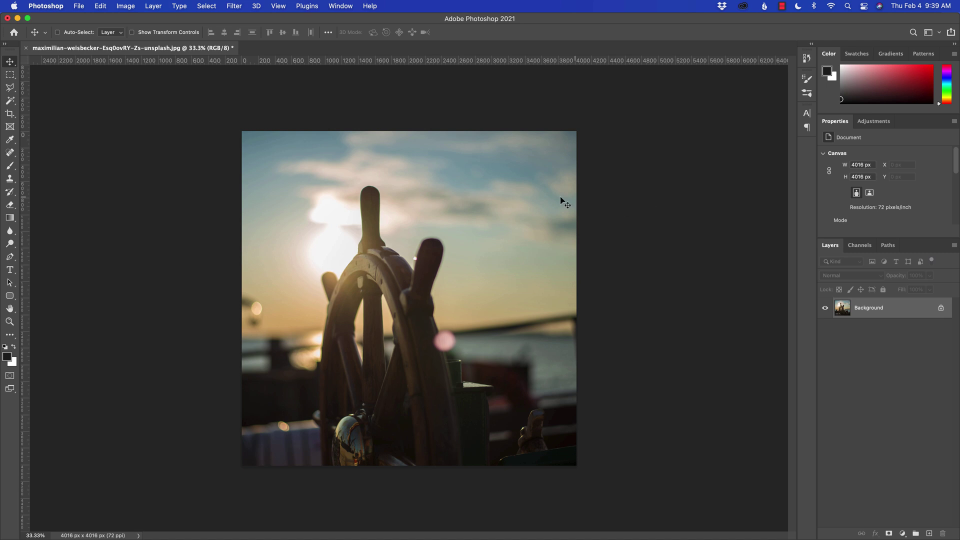
- Convert the locked Background into an editable layer named Layer 0
{"action": "left_click", "coordinate": [126, 6]}
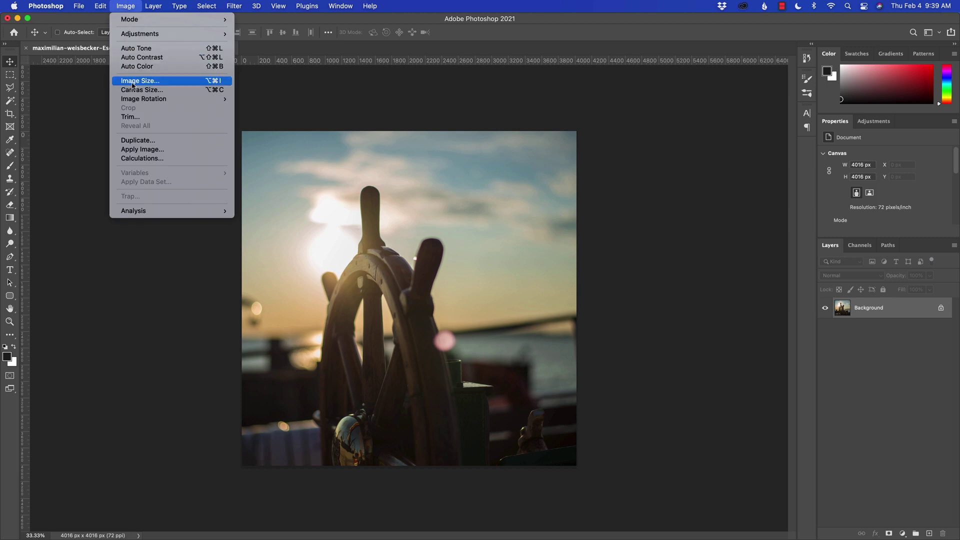
{"action": "left_click", "coordinate": [207, 90]}
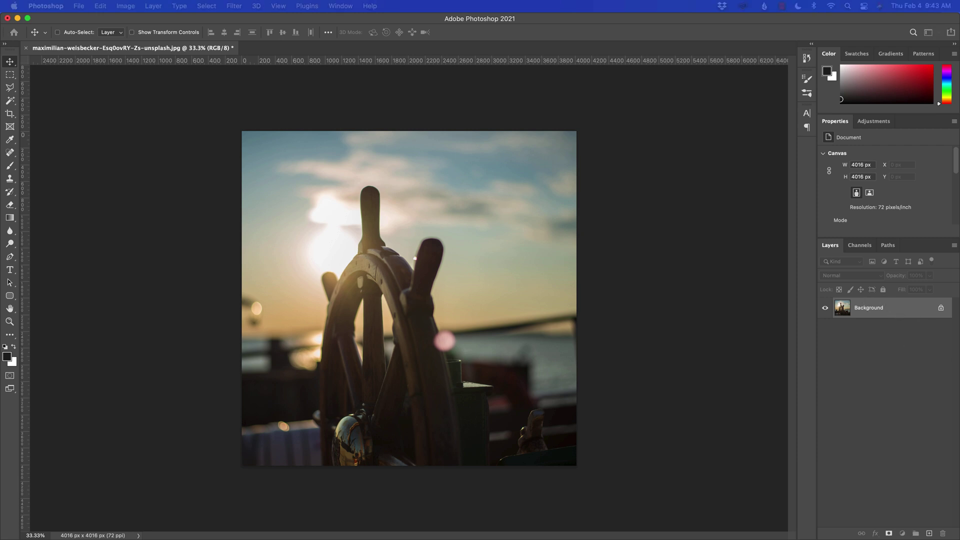
{"action": "double_click", "coordinate": [868, 307]}
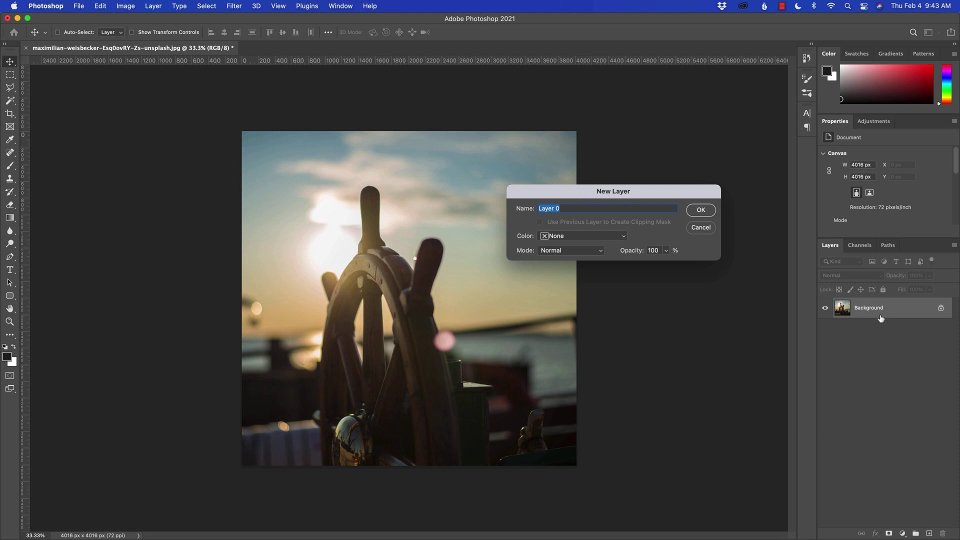
{"action": "left_click", "coordinate": [694, 211]}
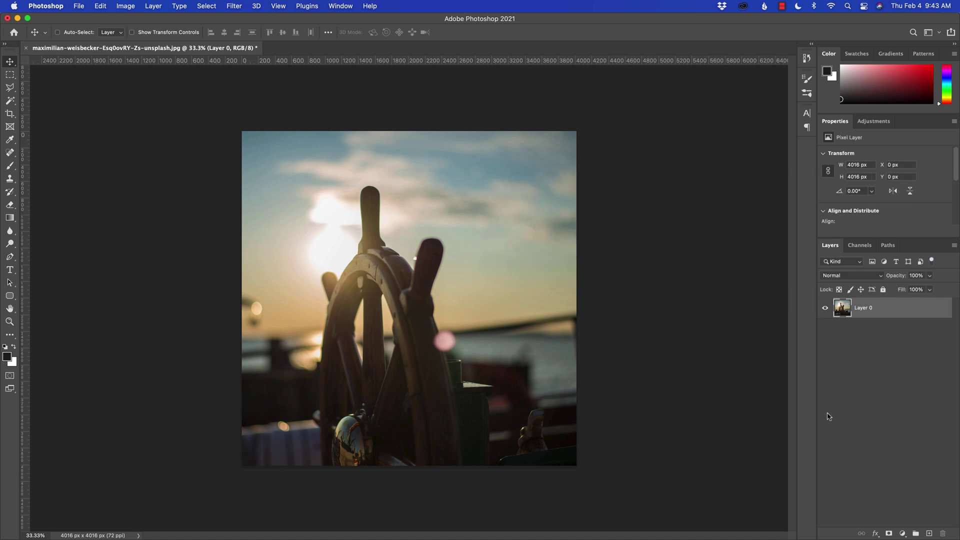
- Add an empty Layer 1 beneath Layer 0 and hide the photo layer
{"action": "left_click", "coordinate": [929, 533]}
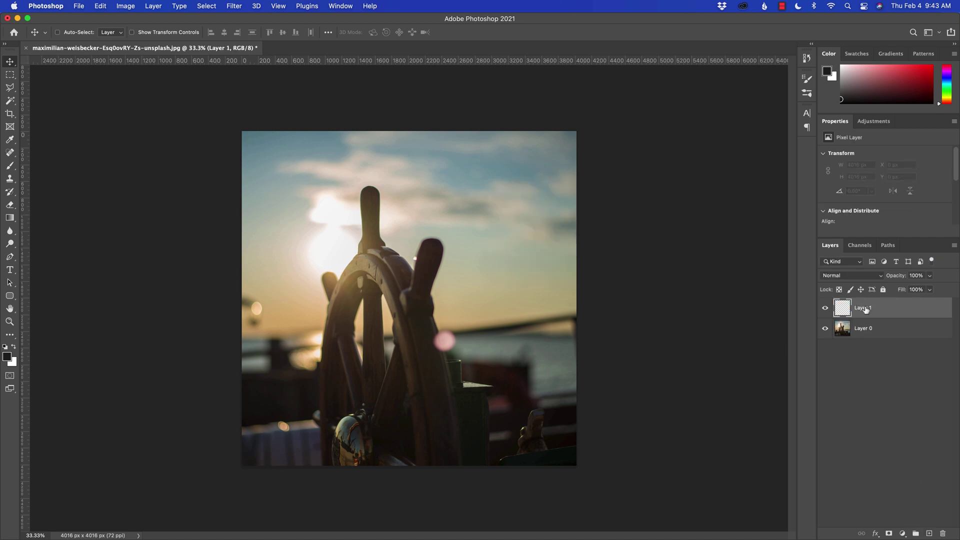
{"action": "left_click_drag", "start_coordinate": [866, 308], "coordinate": [862, 330]}
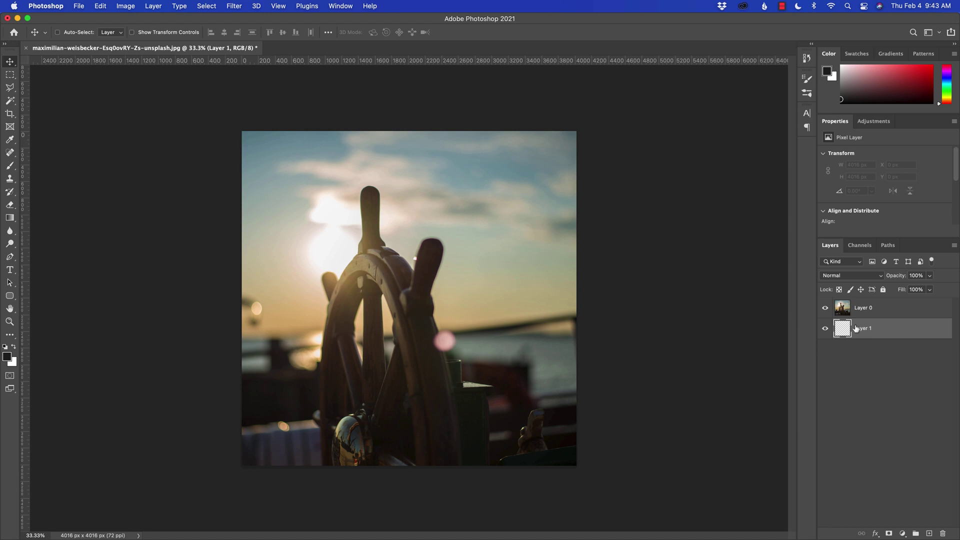
{"action": "left_click", "coordinate": [823, 310]}
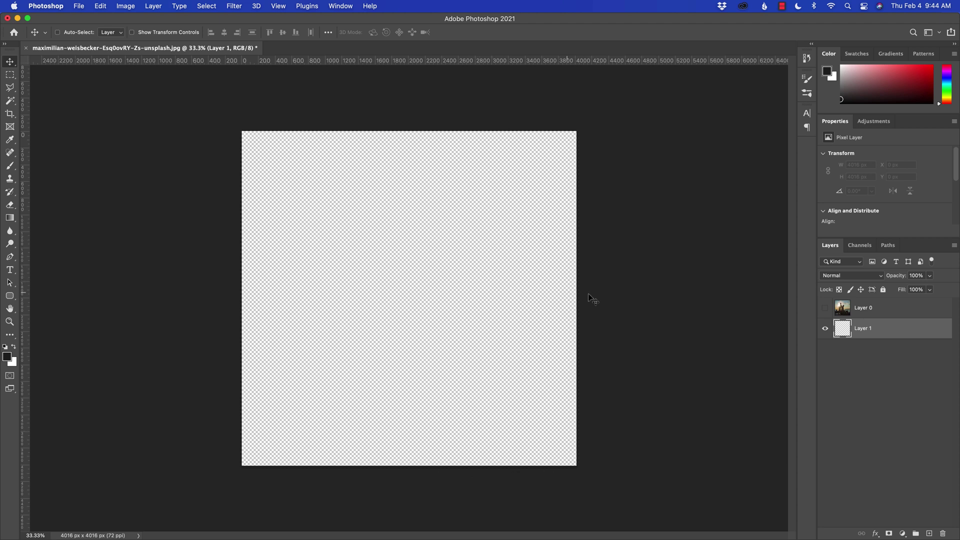
- Select Layer 0 and make the ship-wheel photo visible again above Layer 1
{"action": "left_click", "coordinate": [825, 308]}
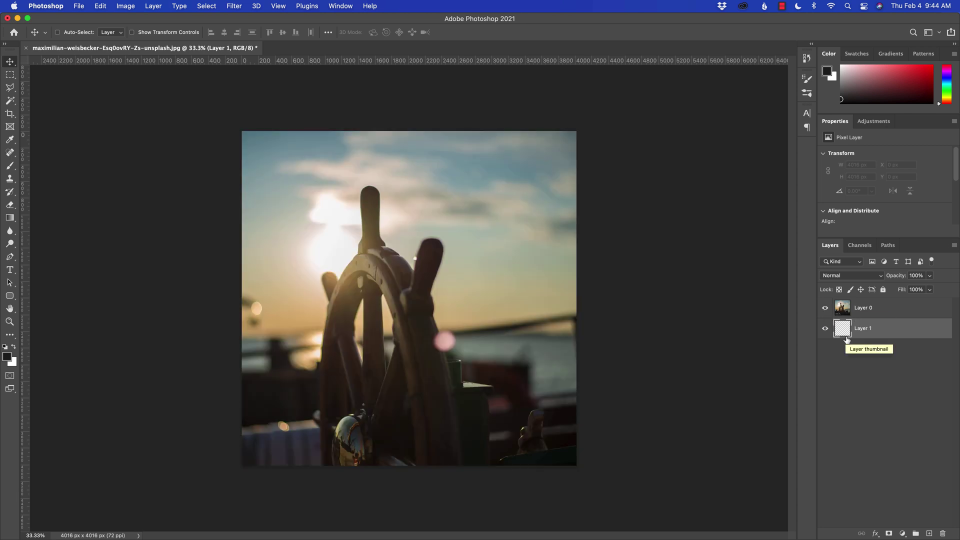
{"action": "left_click", "coordinate": [825, 308]}
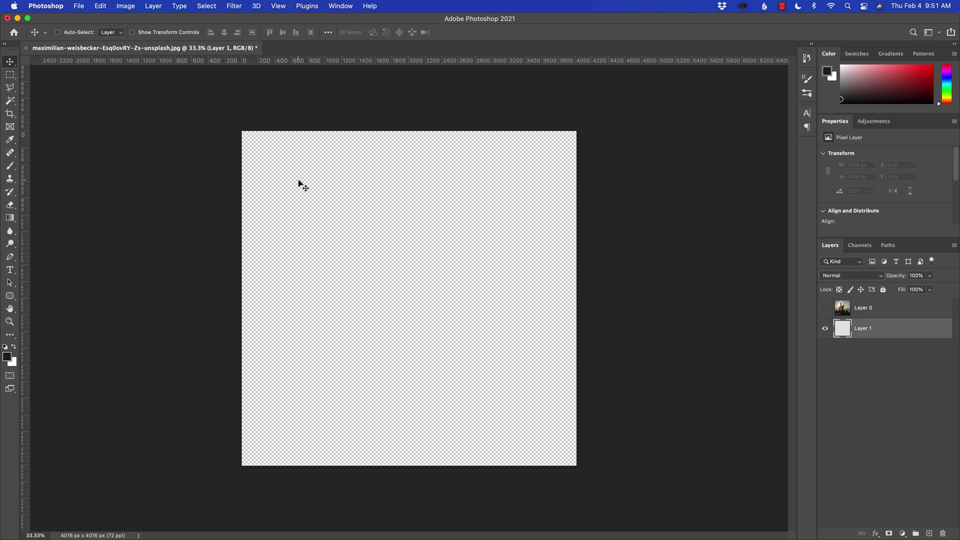
{"action": "left_click", "coordinate": [887, 313]}
{"action": "left_click", "coordinate": [825, 310]}
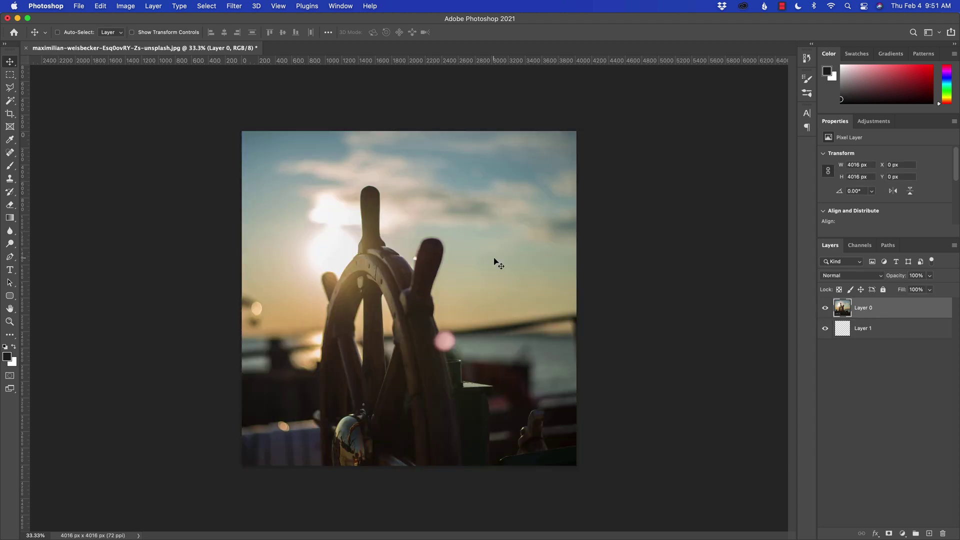
- Widen the canvas to 8032 px by entering 4016*2 as the Canvas Size width
{"action": "left_click", "coordinate": [121, 7]}
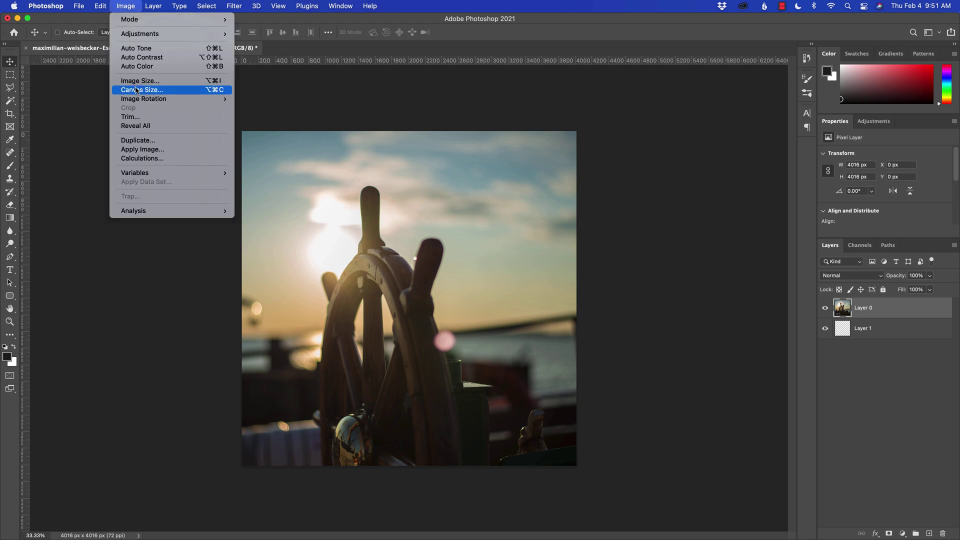
{"action": "left_click", "coordinate": [223, 95]}
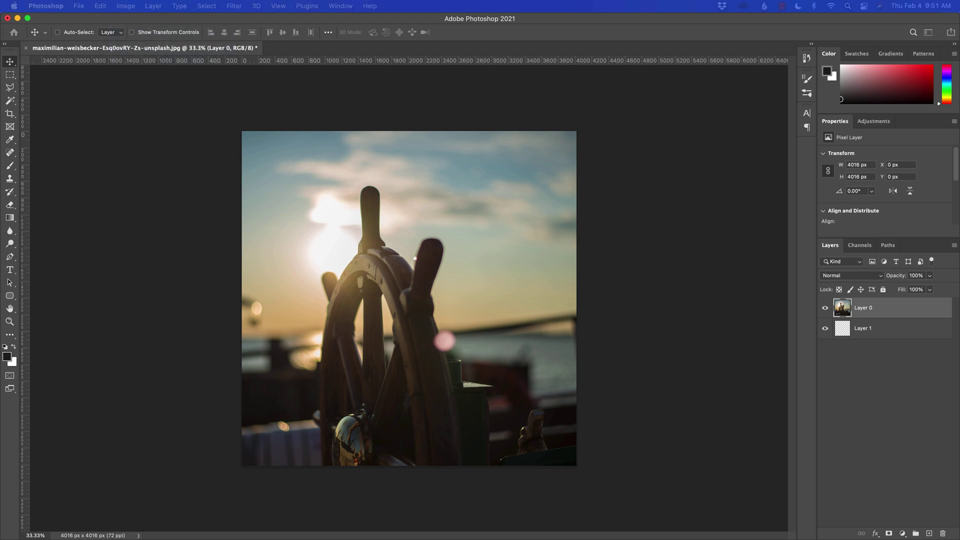
{"action": "left_click_drag", "start_coordinate": [561, 162], "coordinate": [548, 167]}
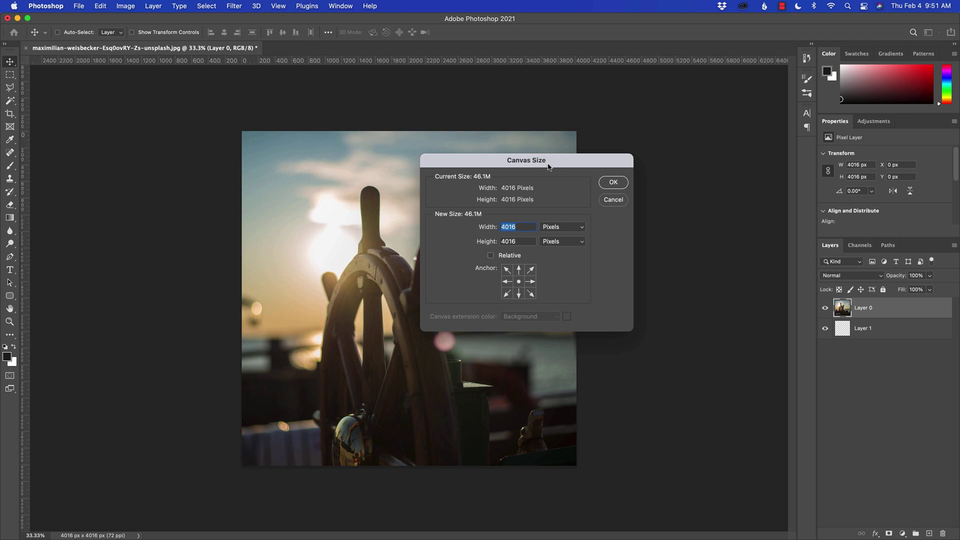
{"action": "left_click_drag", "start_coordinate": [548, 166], "coordinate": [643, 176]}
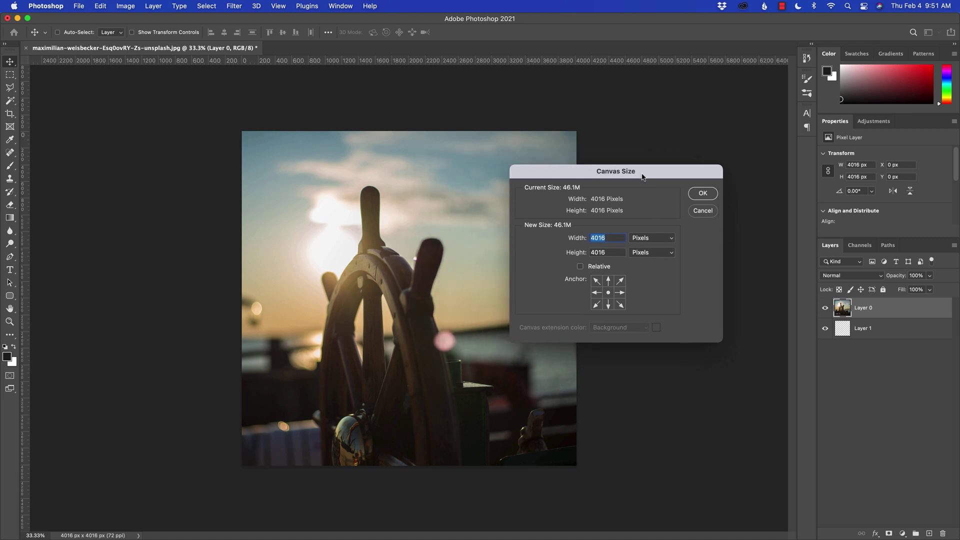
{"action": "left_click", "coordinate": [615, 238]}
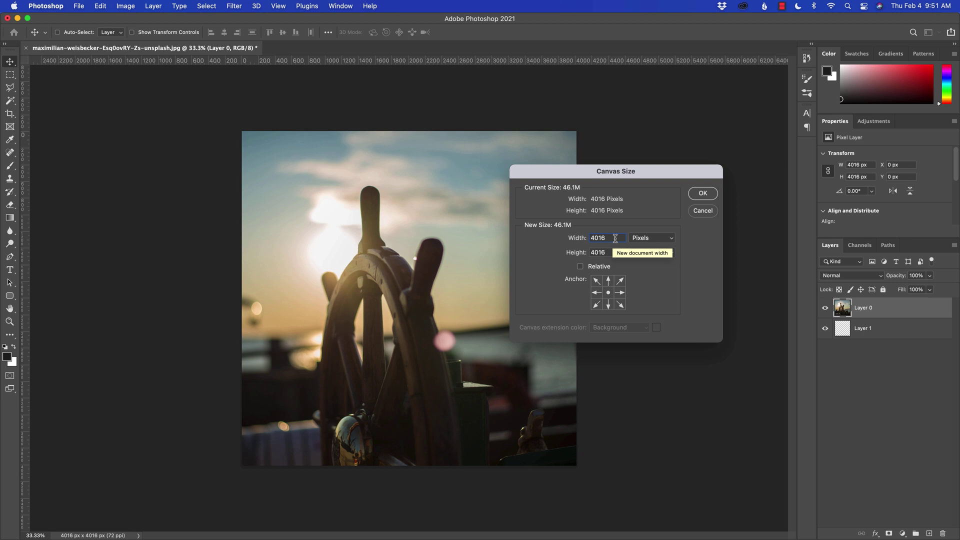
{"action": "type", "text": "*"}
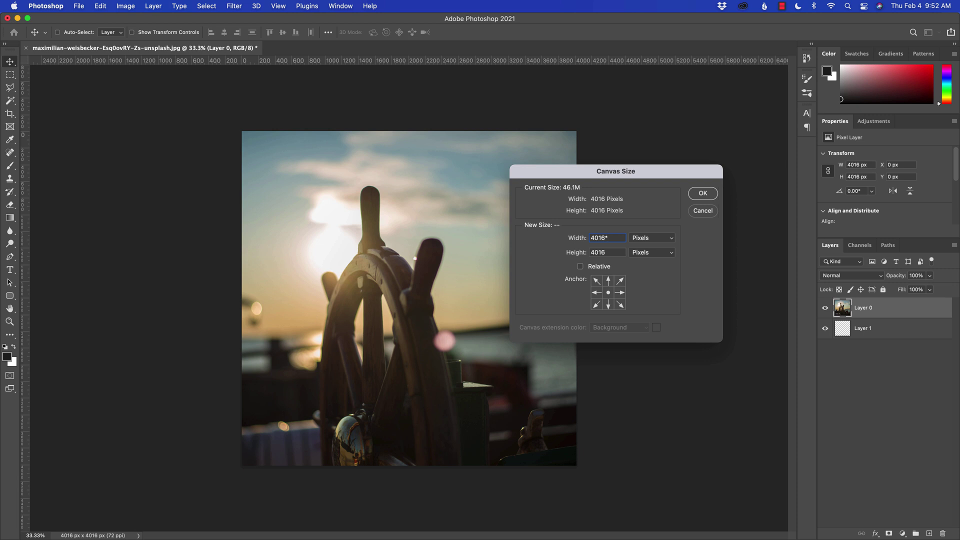
{"action": "type", "text": "2"}
{"action": "key", "text": "Tab"}
{"action": "left_click", "coordinate": [698, 195]}
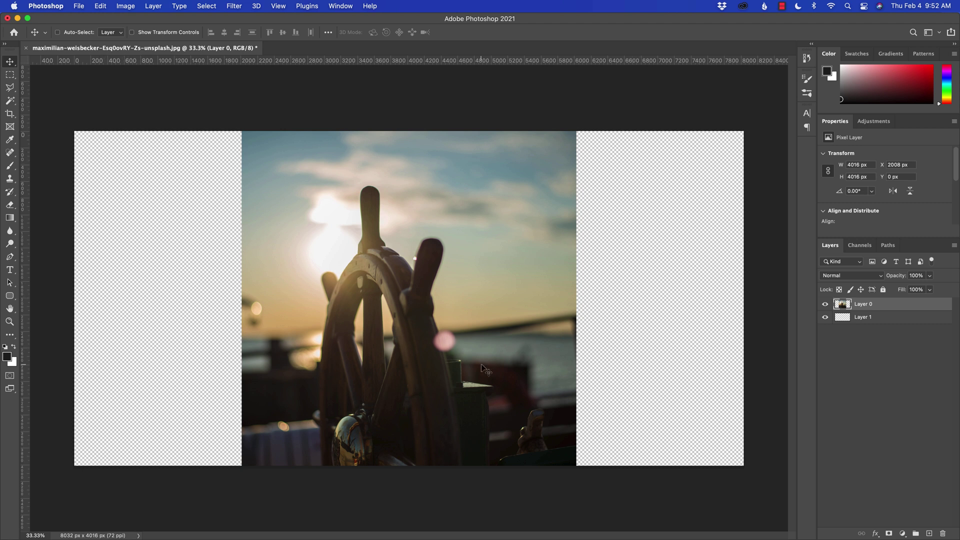
- Undo the canvas widening and reopen Canvas Size with Option+Cmd+C
{"action": "key", "text": "super"}
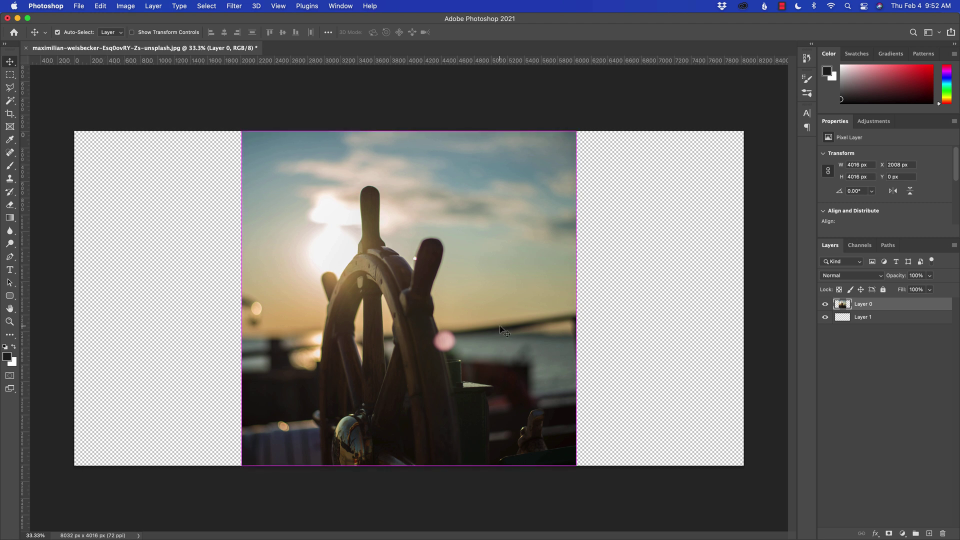
{"action": "key", "text": "super+z"}
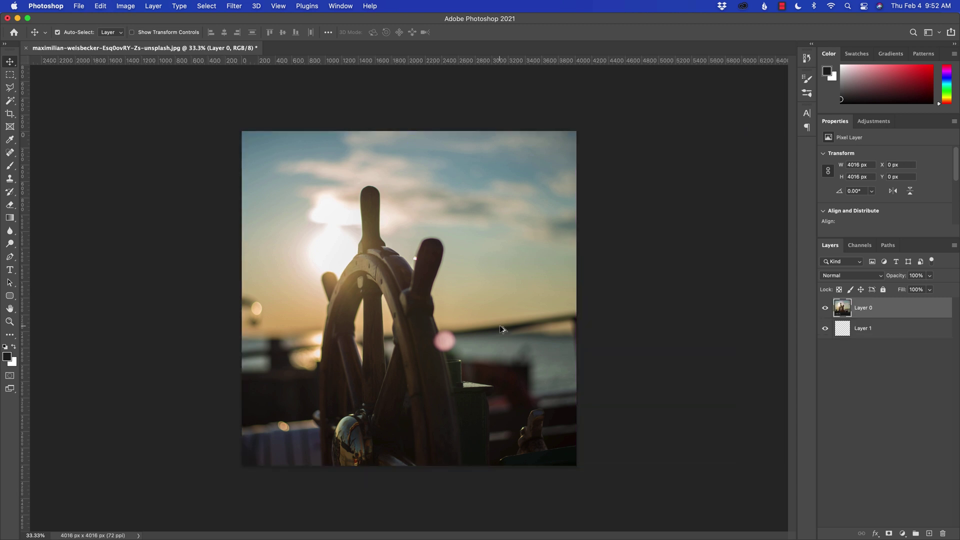
{"action": "key", "text": "alt+super+c"}
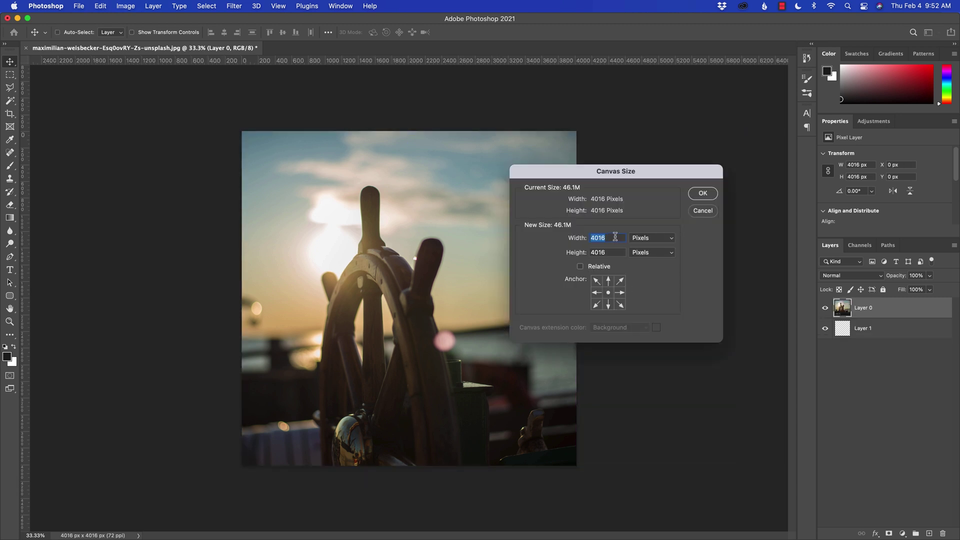
- Set the canvas width to 4016*2 (8032 px) with a middle-left anchor and apply it
{"action": "left_click", "coordinate": [614, 237]}
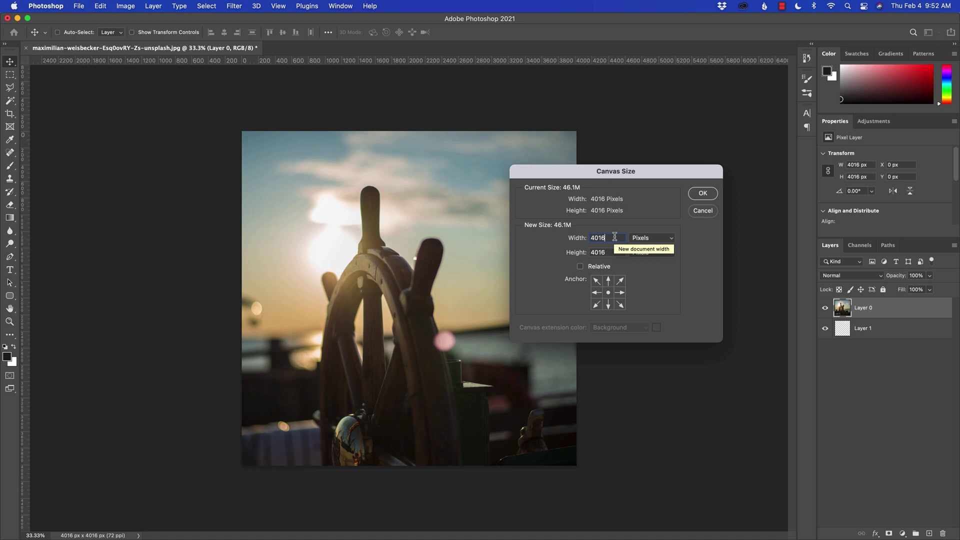
{"action": "type", "text": "*2"}
{"action": "key", "text": "Tab"}
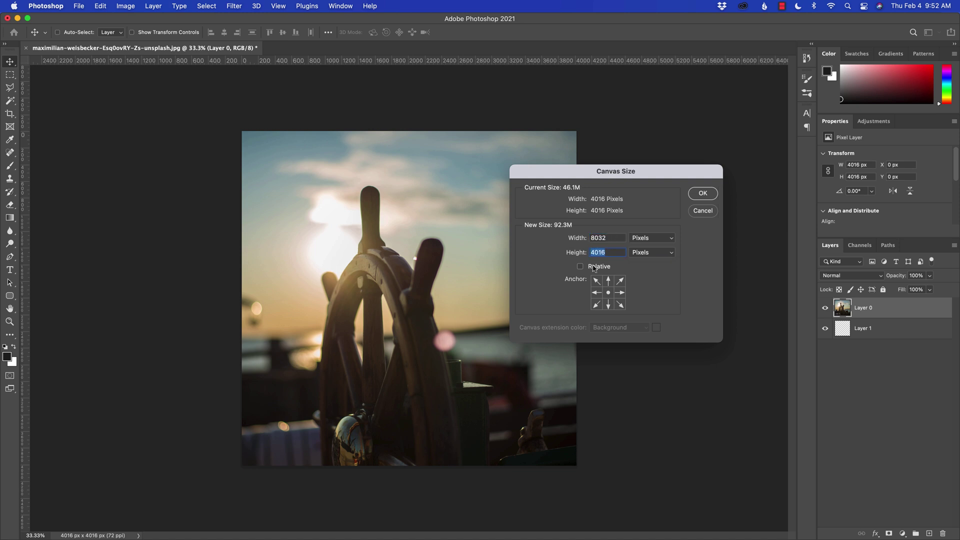
{"action": "left_click", "coordinate": [596, 293]}
{"action": "left_click", "coordinate": [699, 195]}
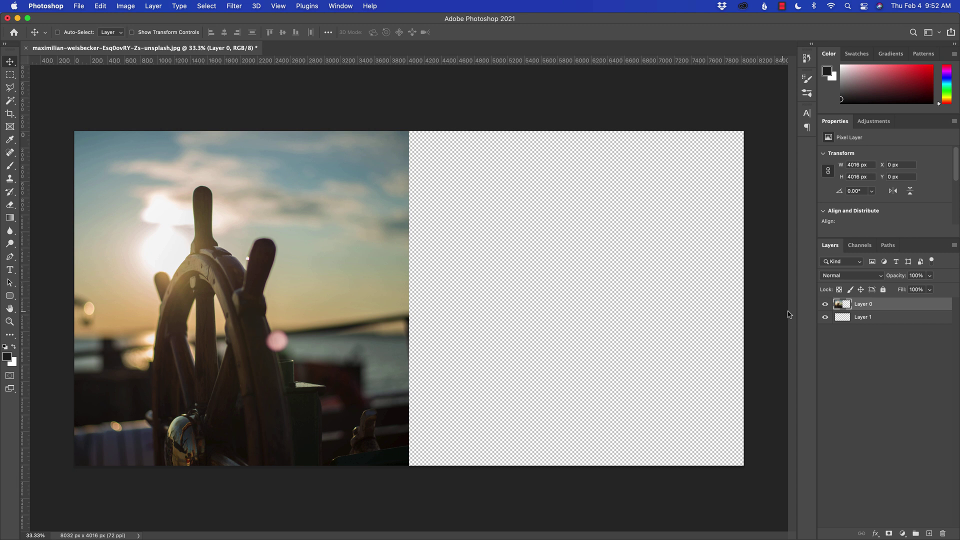
- Duplicate Layer 0 and move the copy into the empty right half
{"action": "key", "text": "super"}
{"action": "key", "text": "super+j"}
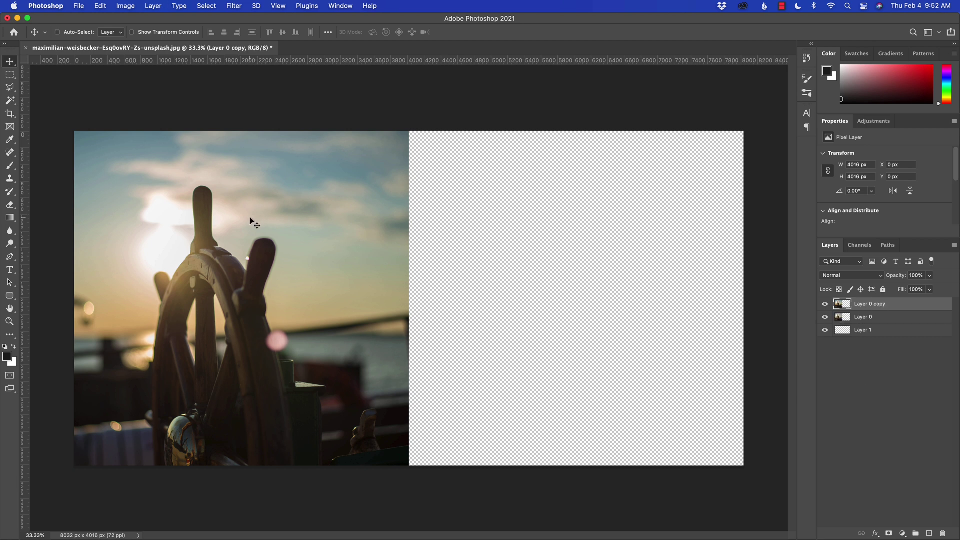
{"action": "left_click_drag", "start_coordinate": [253, 222], "coordinate": [586, 222]}
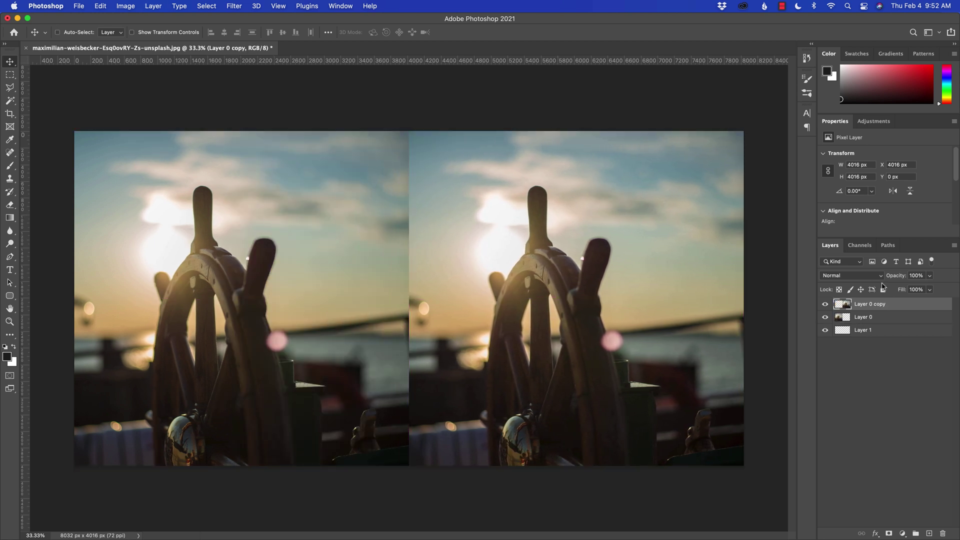
- Add a Curves 1 adjustment clipped to the copy and pull its top point down to darken it
{"action": "key", "text": "super"}
{"action": "left_click", "coordinate": [902, 533]}
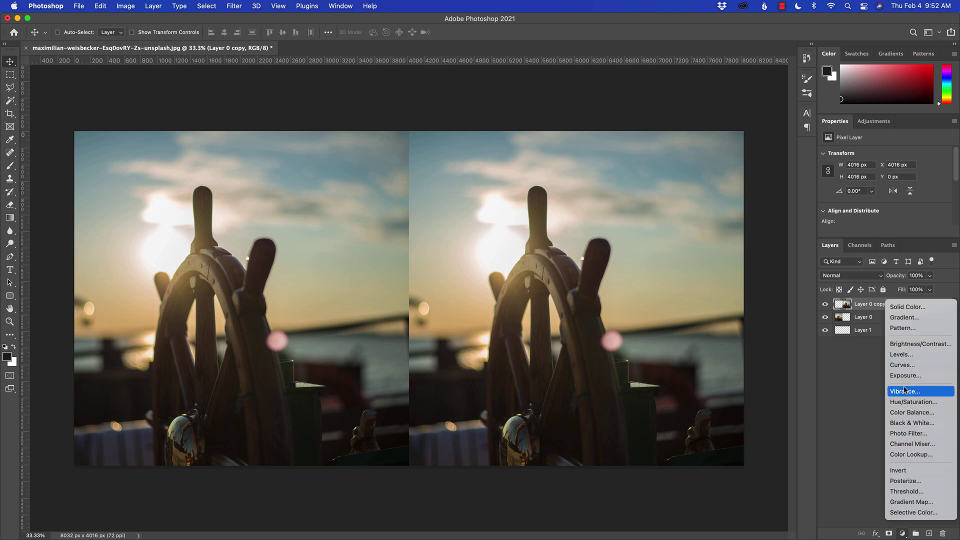
{"action": "left_click", "coordinate": [895, 364], "text": "alt"}
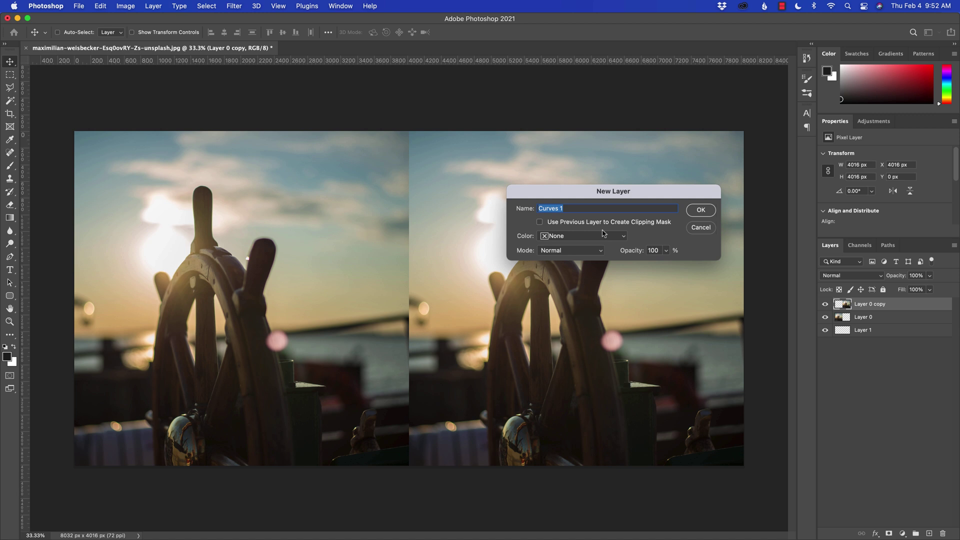
{"action": "left_click", "coordinate": [584, 222]}
{"action": "left_click", "coordinate": [700, 210]}
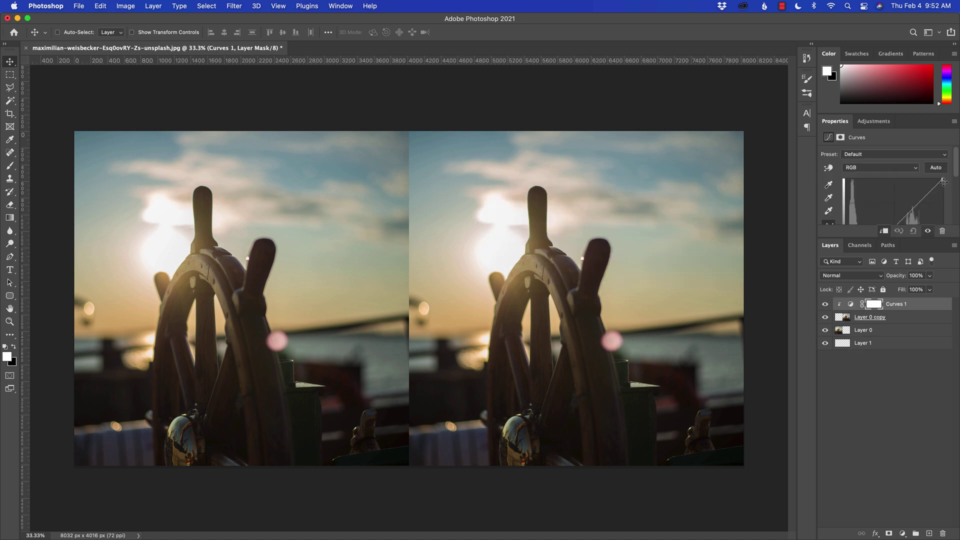
{"action": "left_click_drag", "start_coordinate": [942, 179], "coordinate": [949, 253]}
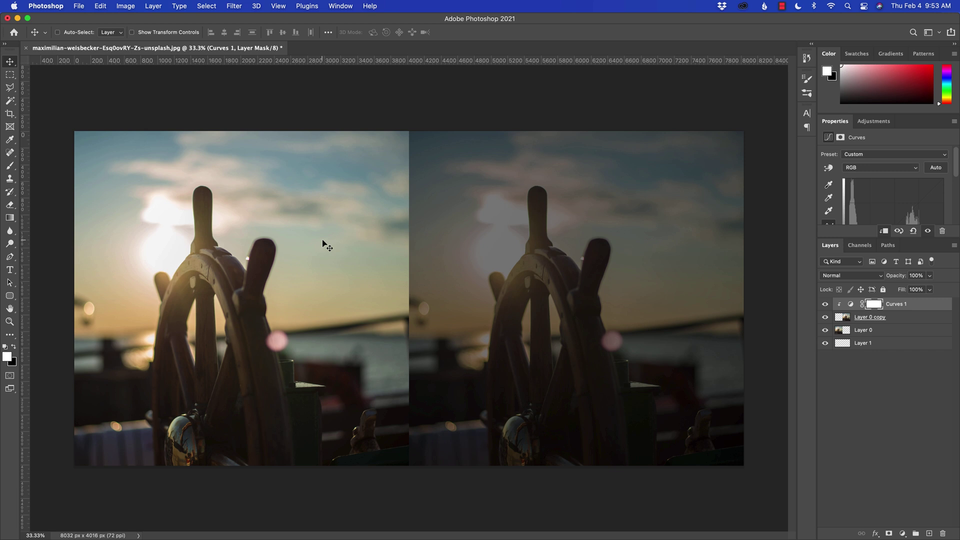
- Draw a free Ratio crop box over the left photo, cancel it, and reopen Canvas Size
{"action": "key", "text": "c"}
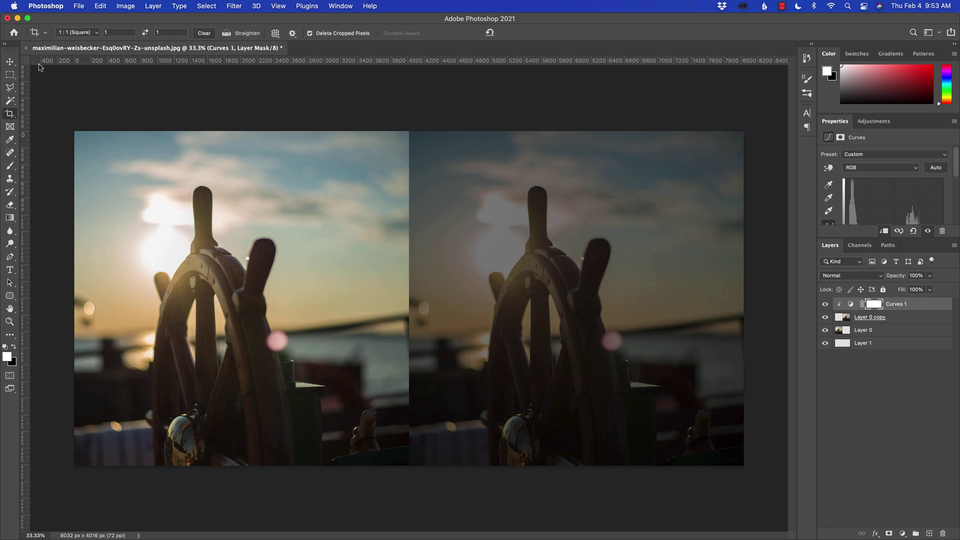
{"action": "left_click", "coordinate": [78, 33]}
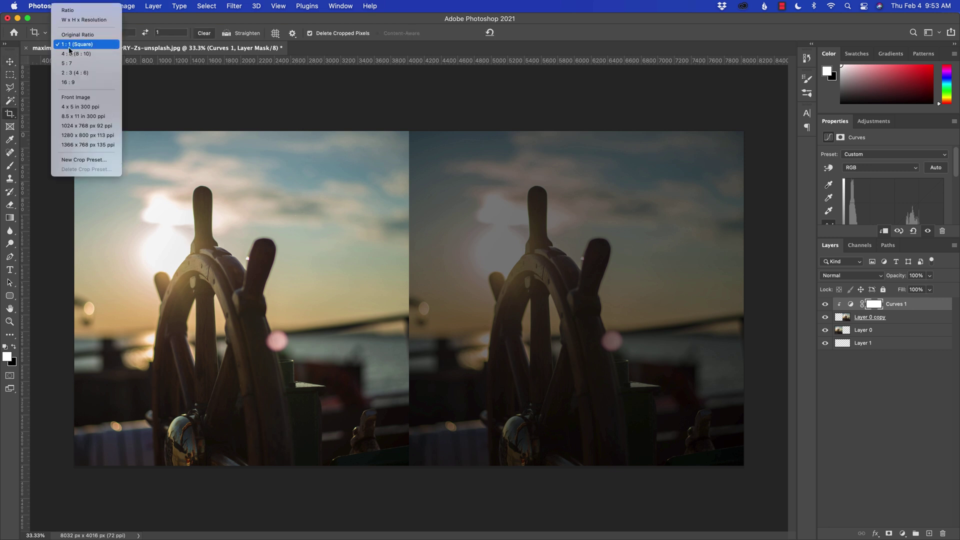
{"action": "left_click", "coordinate": [76, 11]}
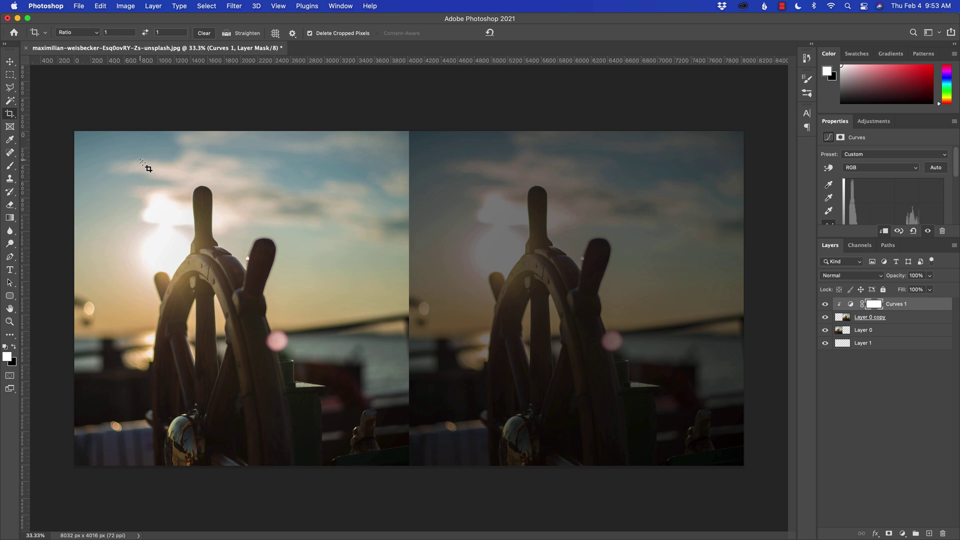
{"action": "left_click_drag", "start_coordinate": [141, 160], "coordinate": [534, 407]}
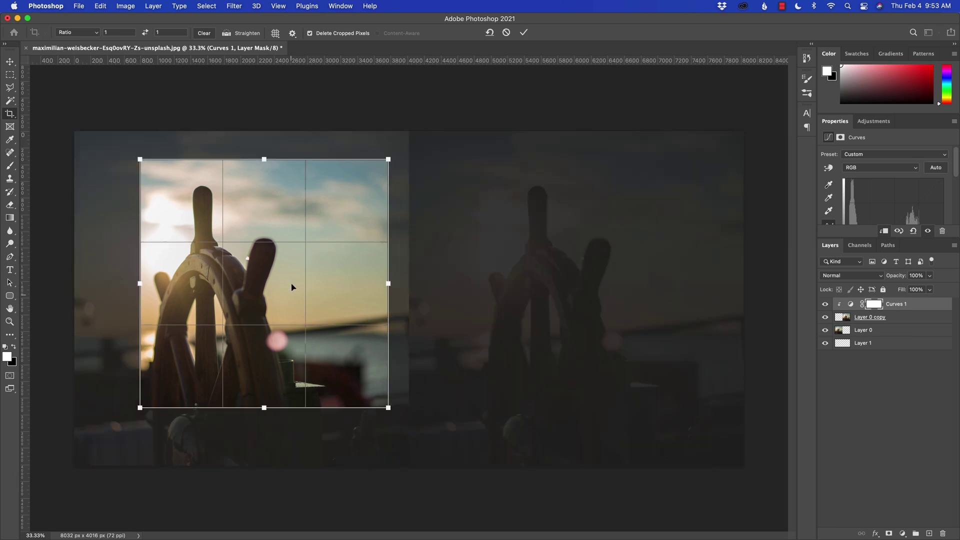
{"action": "key", "text": "Escape"}
{"action": "key", "text": "alt+super+c"}
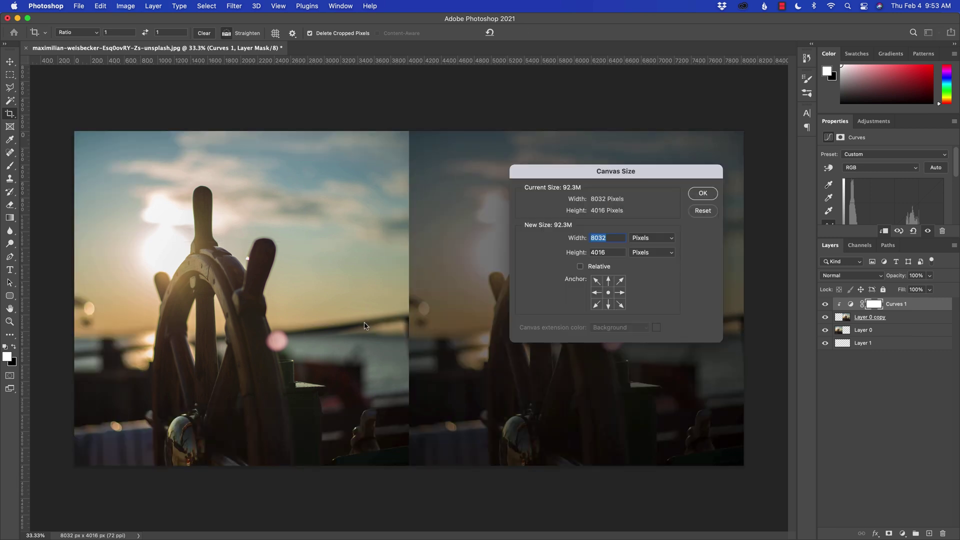
{"action": "left_click", "coordinate": [615, 239]}
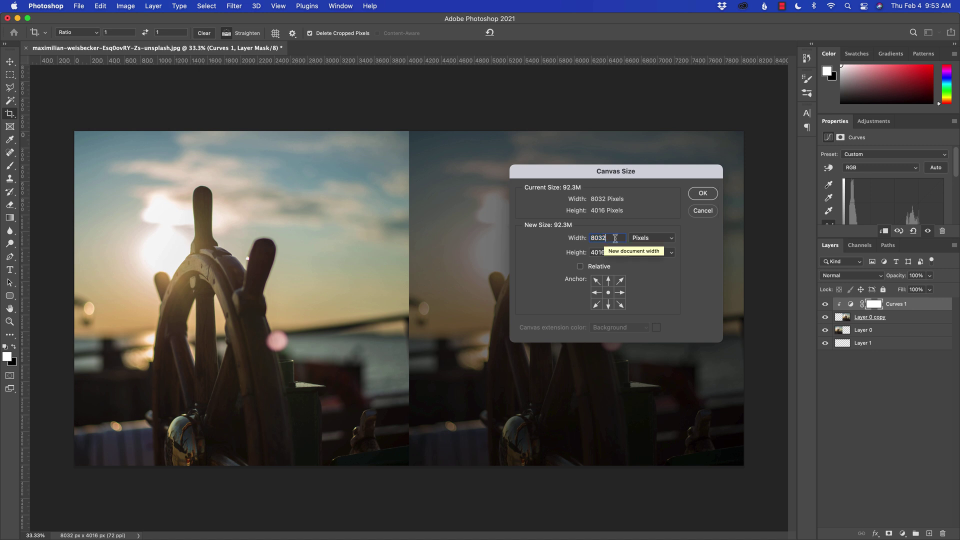
{"action": "type", "text": "/3"}
{"action": "key", "text": "Tab"}
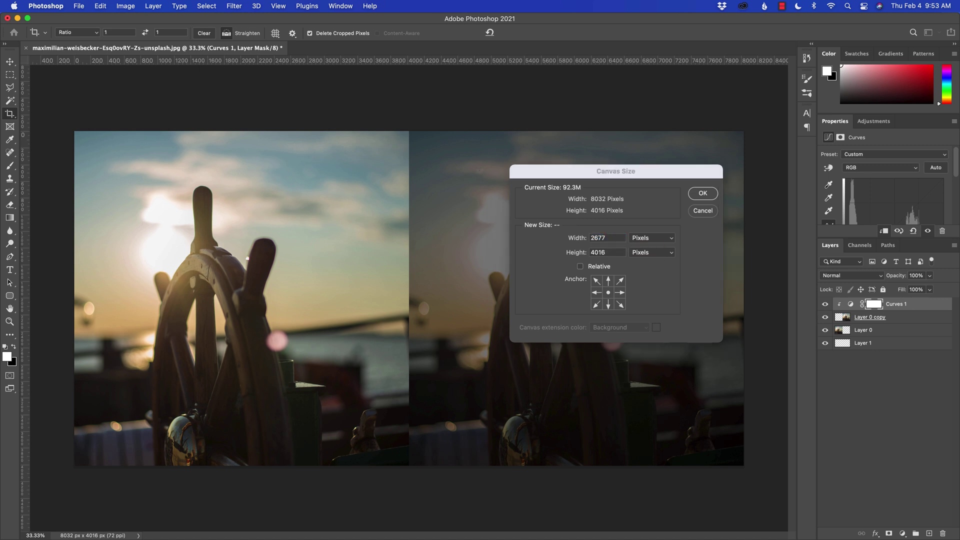
{"action": "key", "text": "Return"}
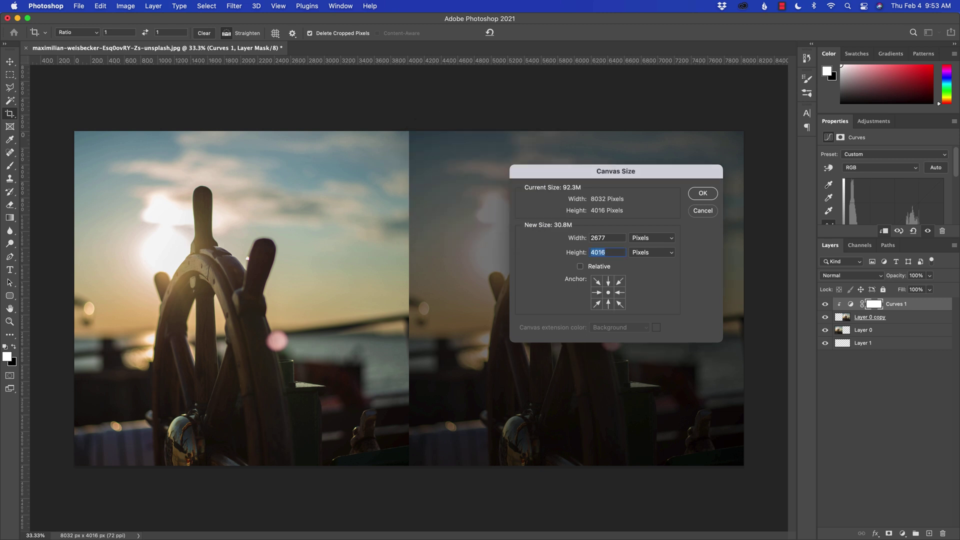
{"action": "left_click", "coordinate": [610, 251]}
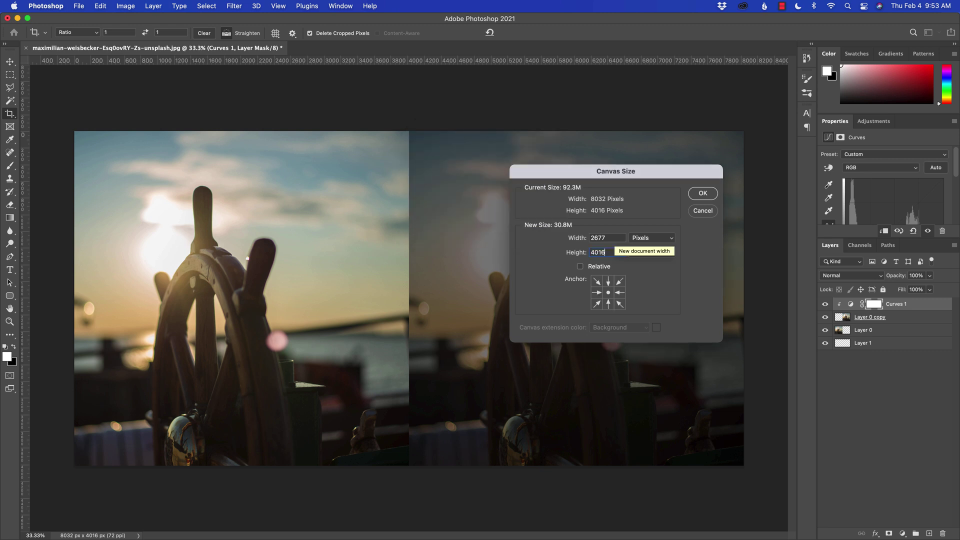
{"action": "type", "text": "/3"}
{"action": "key", "text": "Tab"}
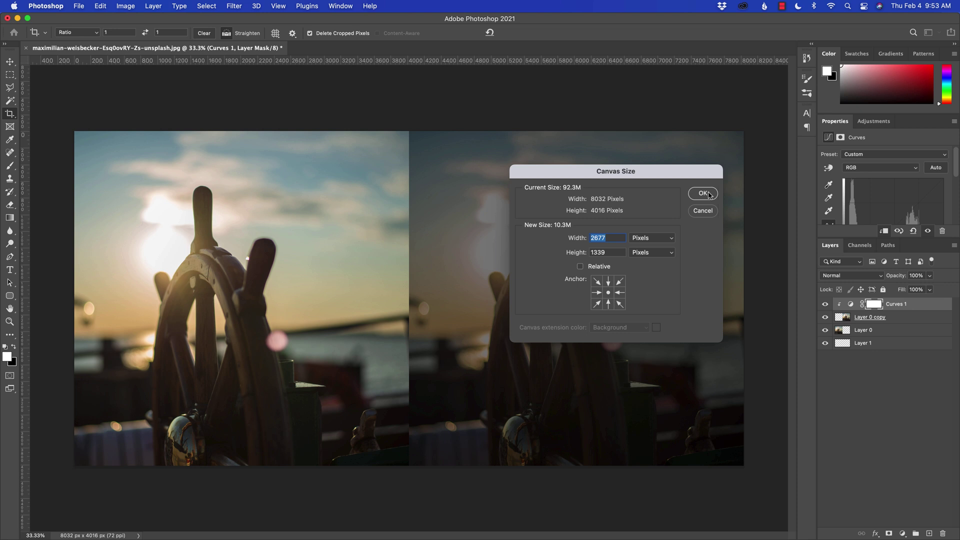
{"action": "left_click", "coordinate": [708, 194]}
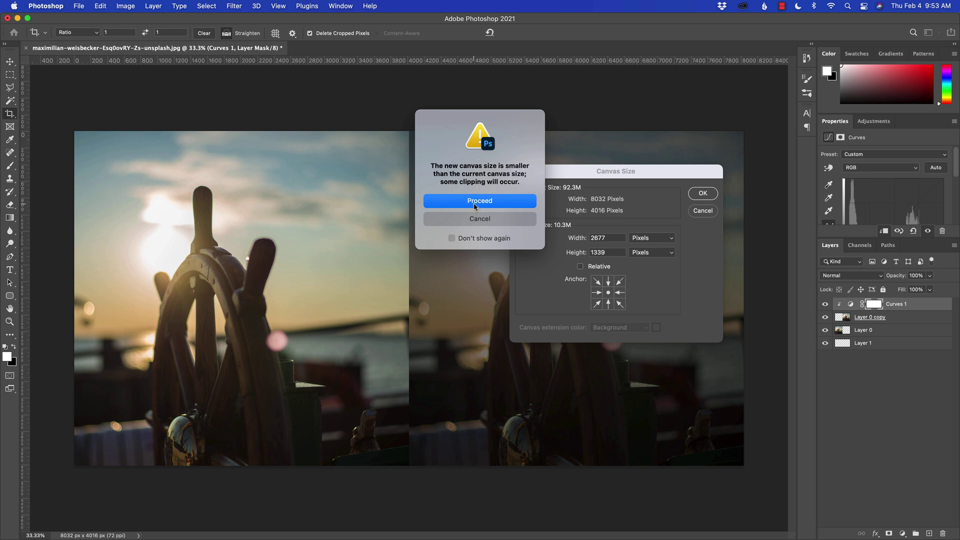
{"action": "left_click", "coordinate": [483, 200]}
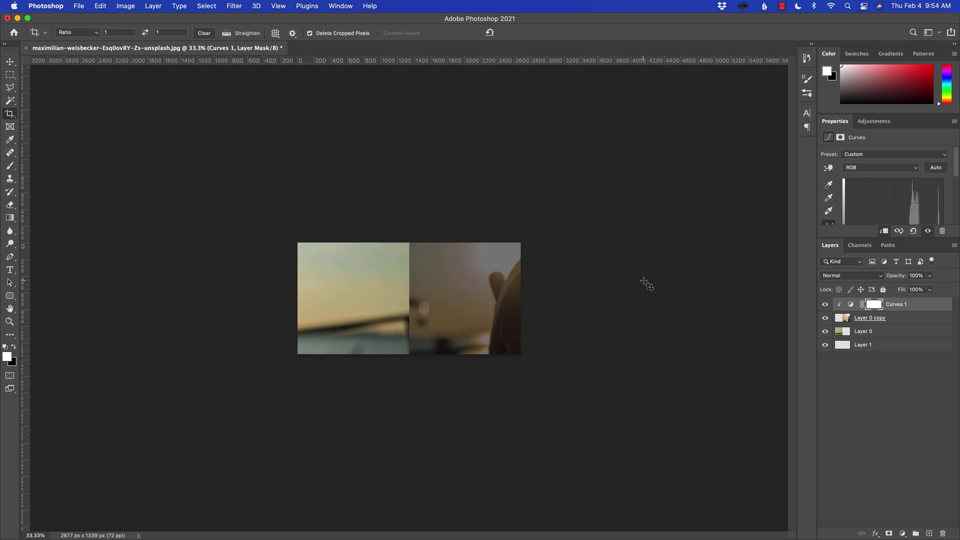
{"action": "key", "text": "super"}
{"action": "key", "text": "super+z"}
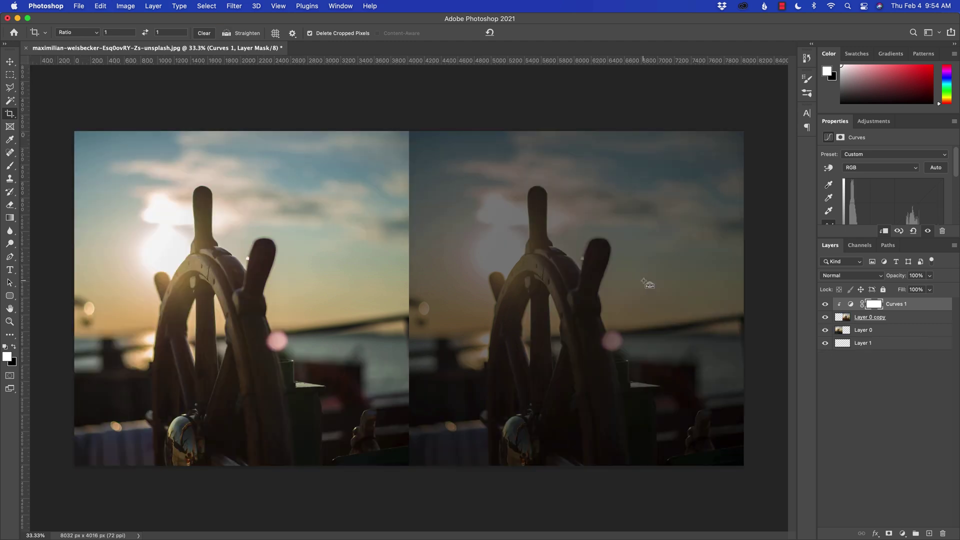
{"action": "key", "text": "super+alt+c"}
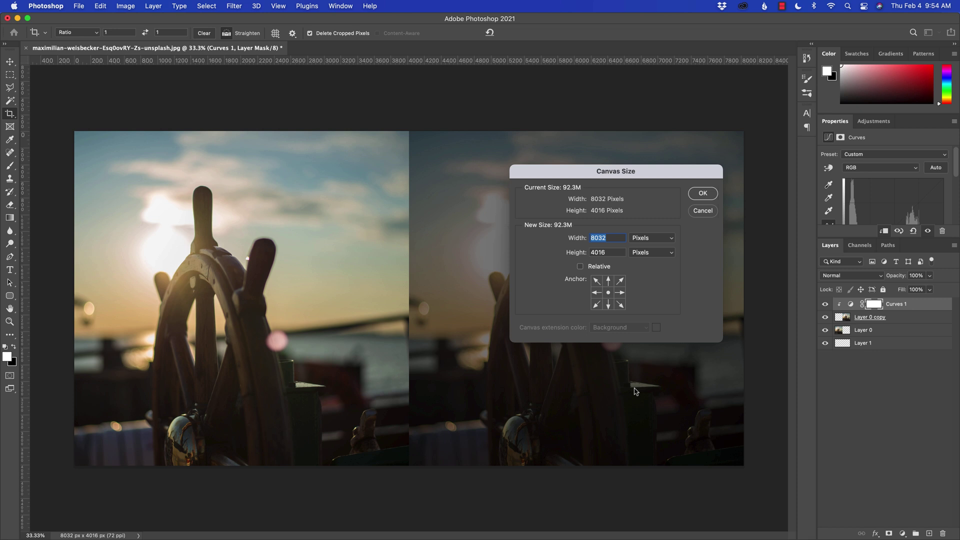
- Enter width 500 and height 3000 in Canvas Size, then cancel, keeping 8032 × 4016 px
{"action": "type", "text": "5000"}
{"action": "key", "text": "Tab"}
{"action": "type", "text": "3000"}
{"action": "key", "text": "Escape"}
{"action": "key", "text": "v"}
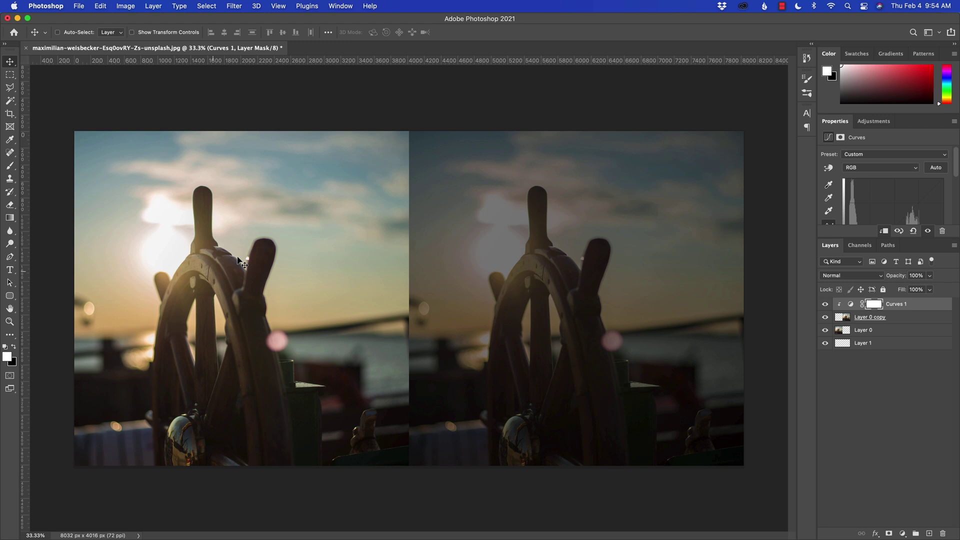